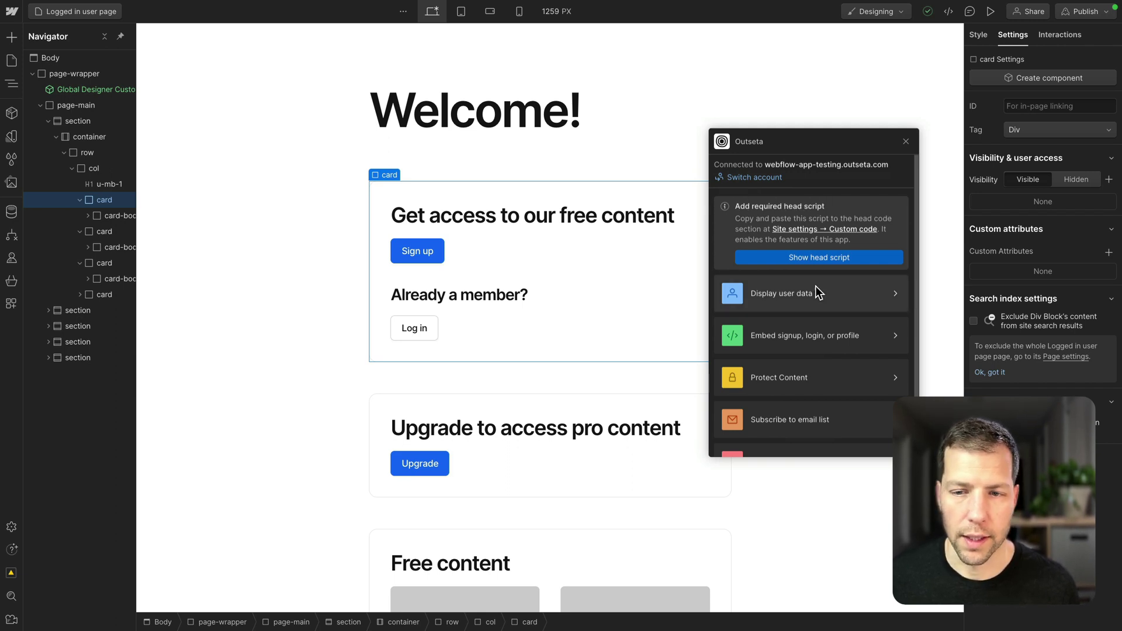
scroll(815, 289, "down", 2)
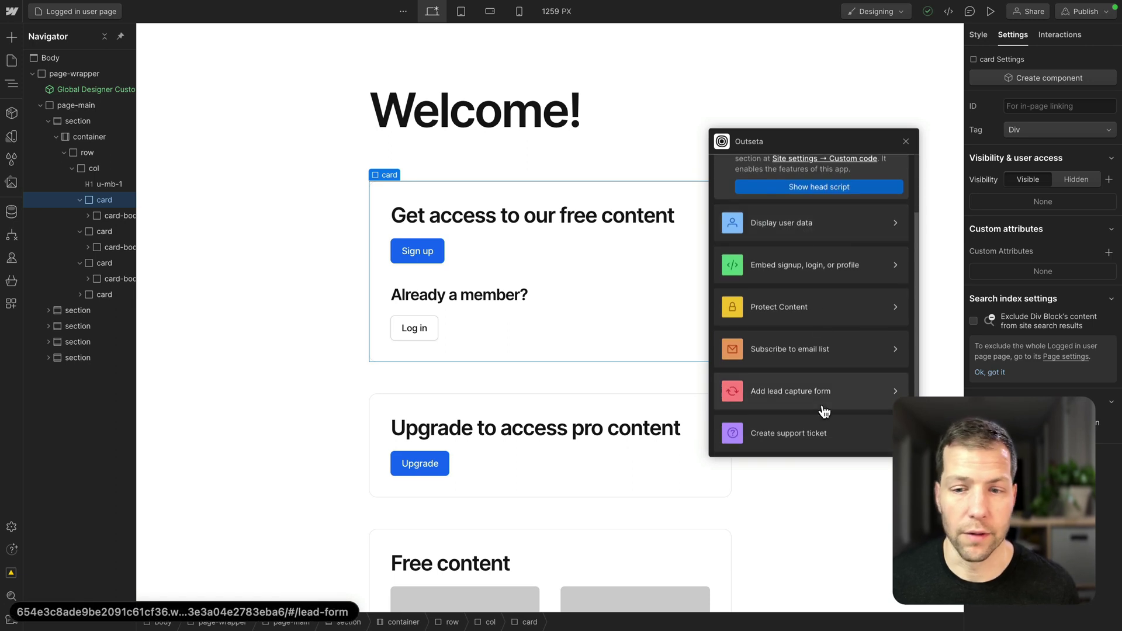
scroll(802, 238, "up", 2)
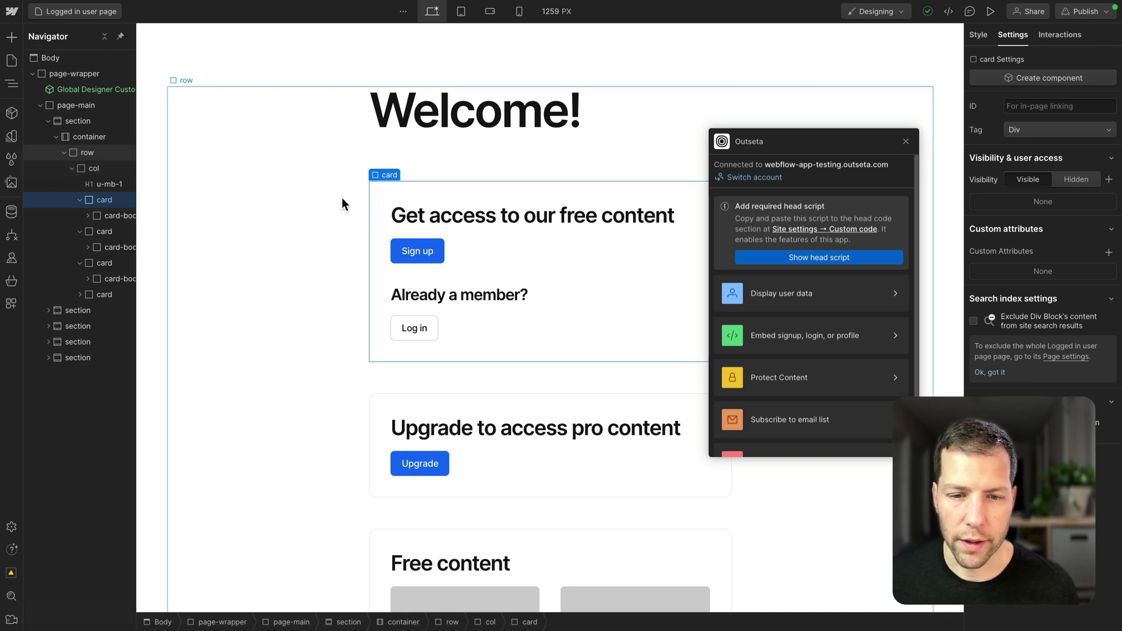
scroll(342, 197, "down", 3)
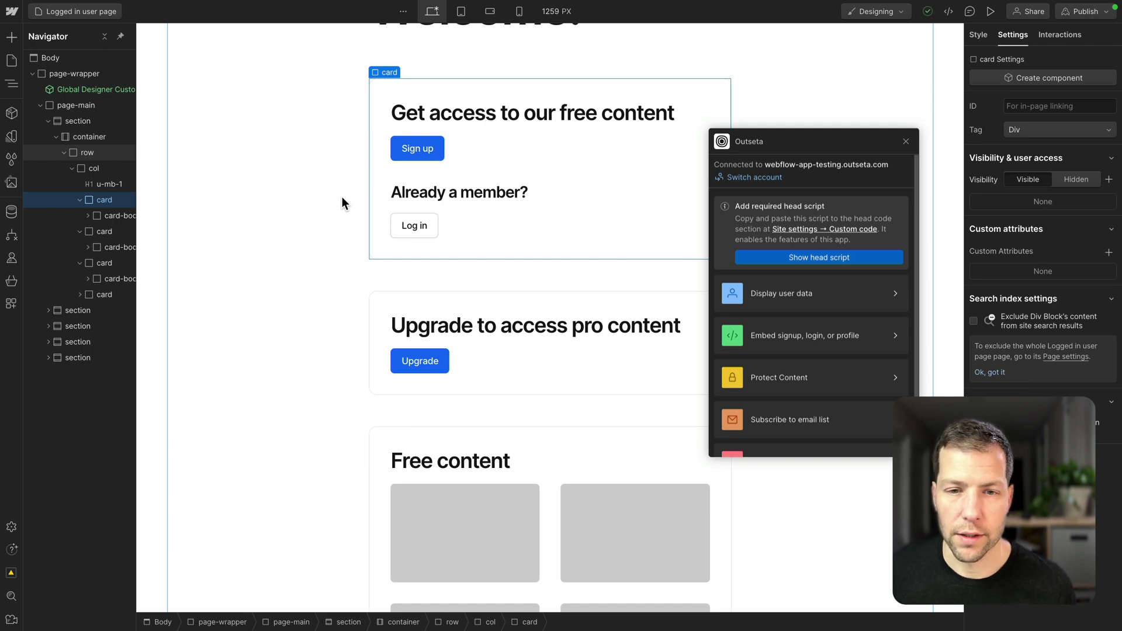
scroll(339, 205, "up", 3)
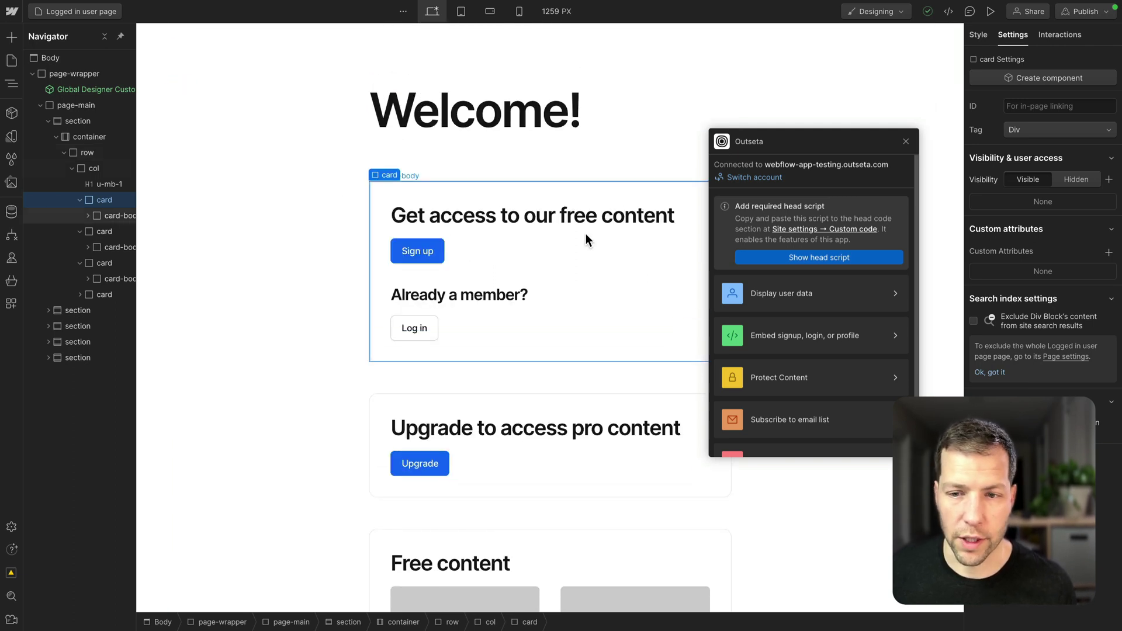
Add the data-o-anonymous attribute to the 'Get access to our free content' card via Outseta Protect Content.
left_click(790, 379)
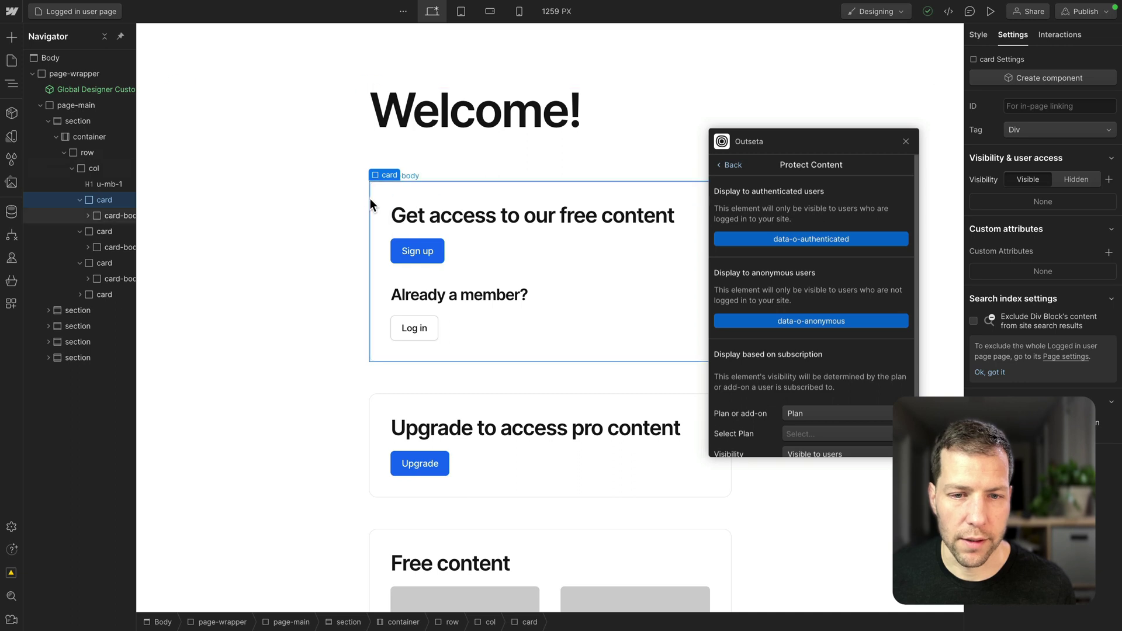
scroll(331, 201, "down", 1)
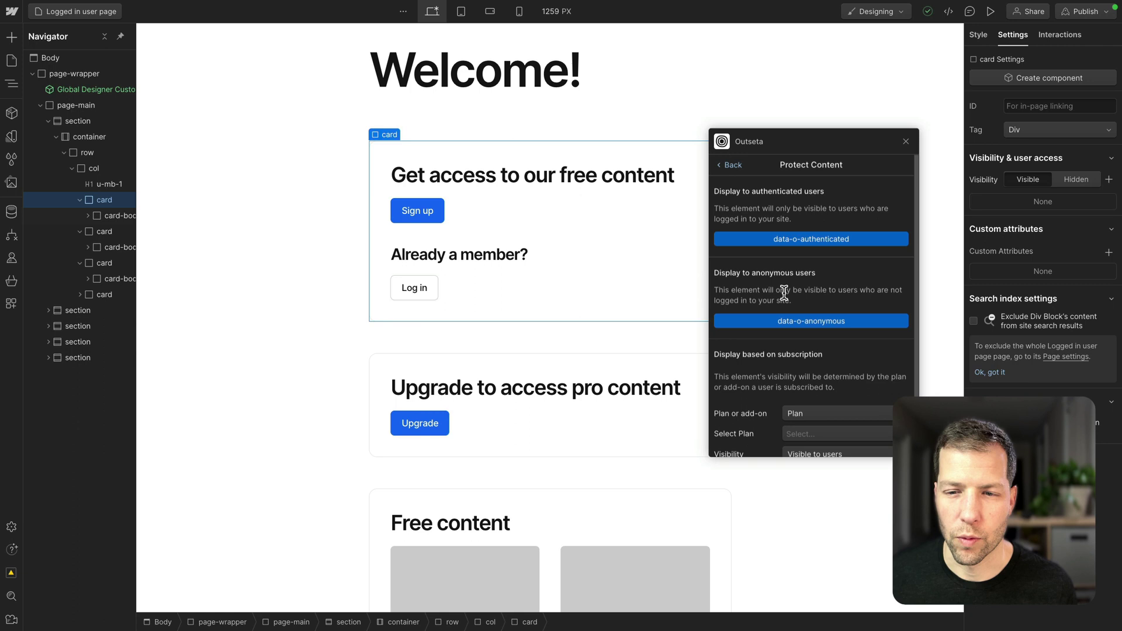
left_click(812, 323)
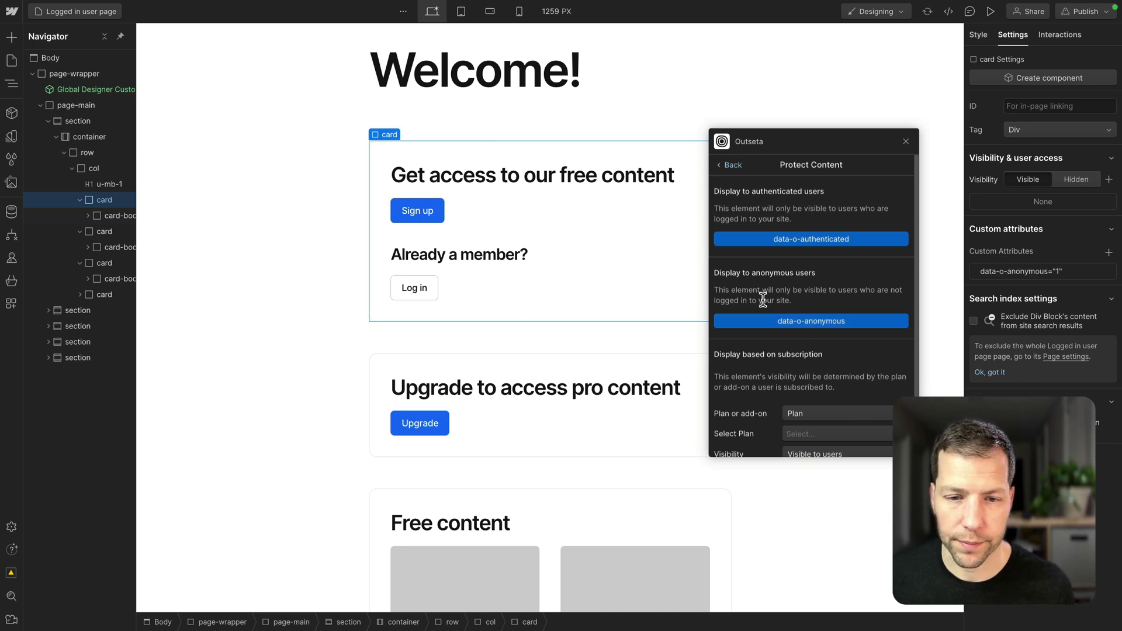
Give the 'Upgrade to access pro content' card a data-o-plan-content attribute for Basic Plan.
scroll(507, 239, "down", 3)
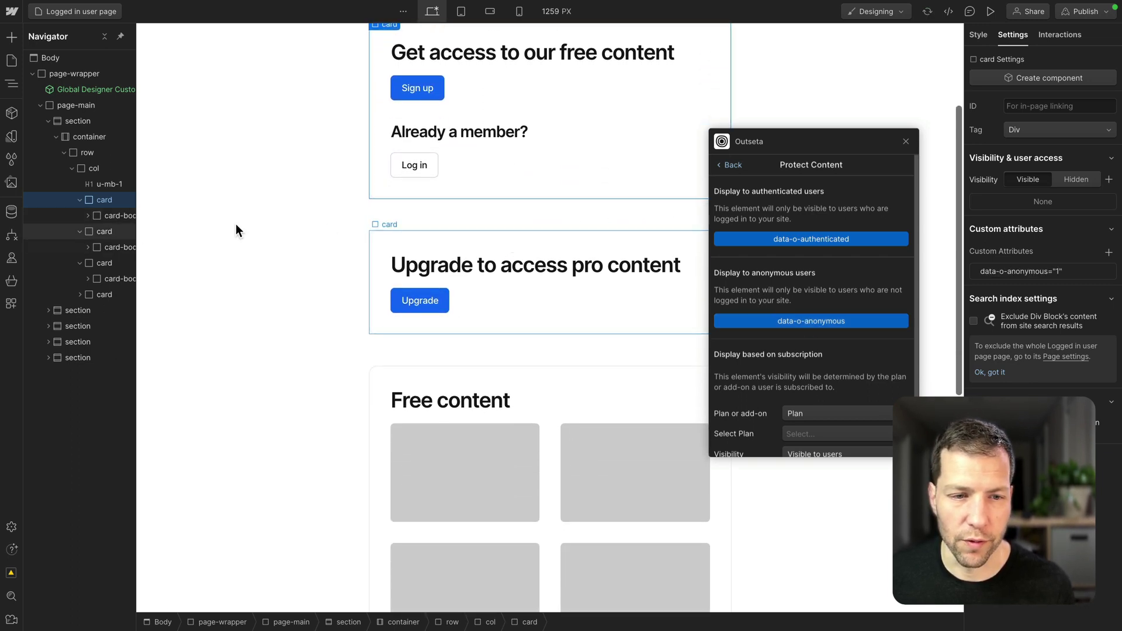
left_click(107, 231)
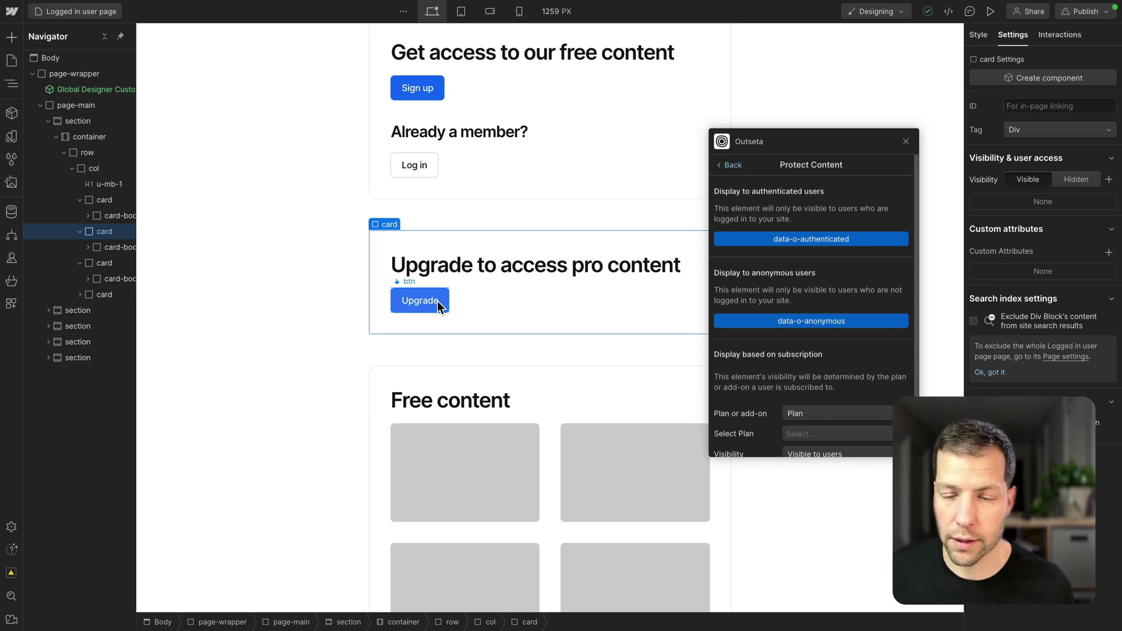
scroll(805, 303, "down", 1)
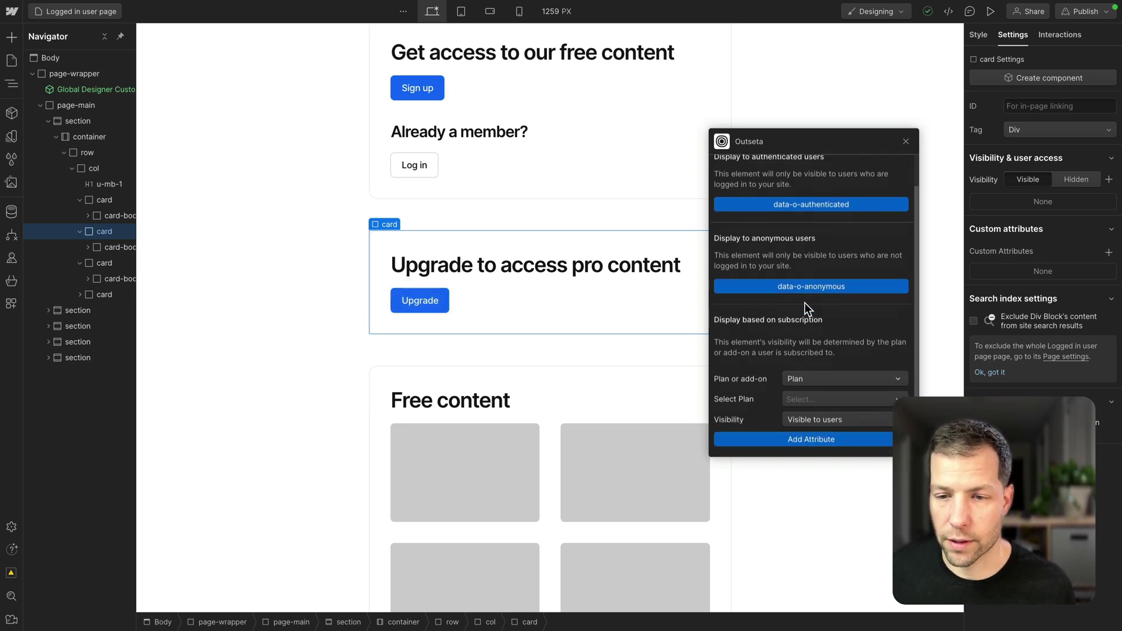
left_click(805, 399)
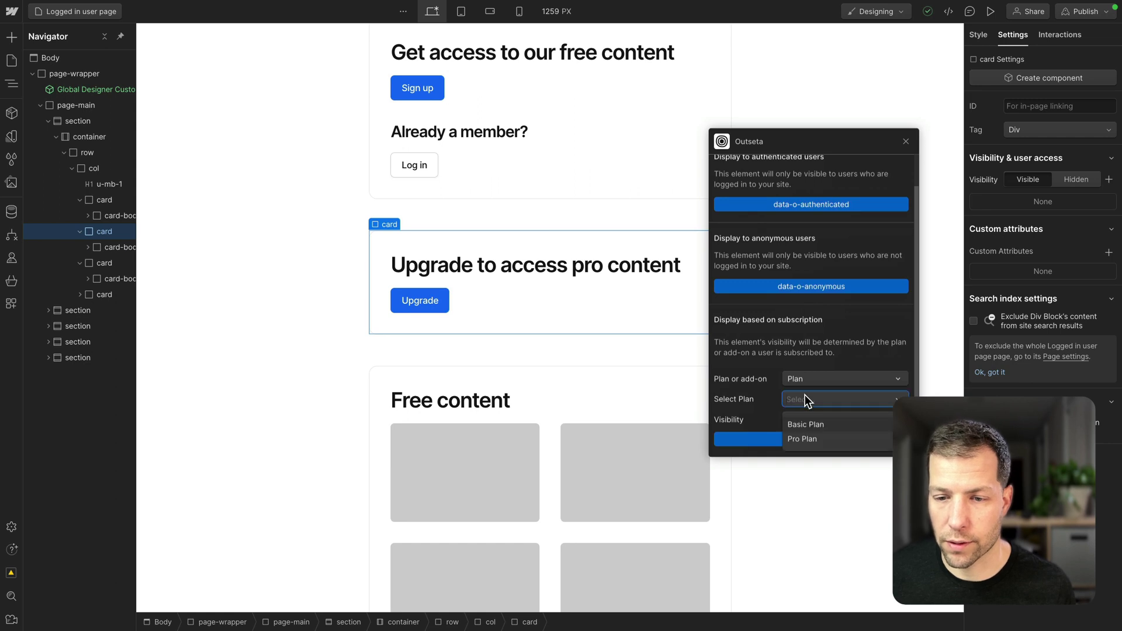
left_click(811, 425)
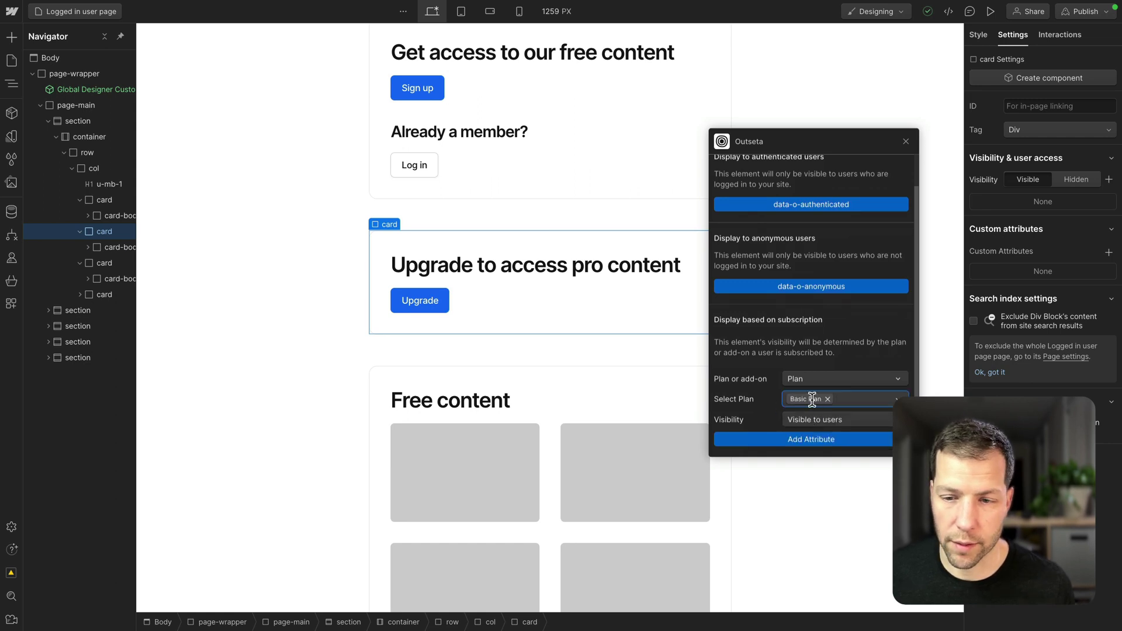
left_click(813, 439)
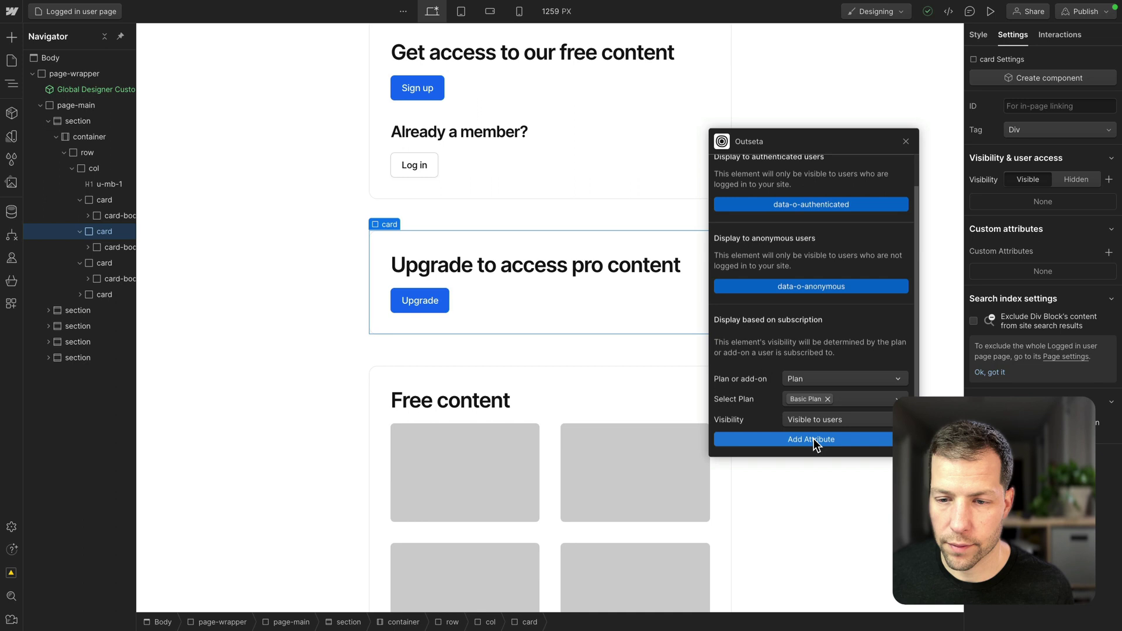
scroll(438, 246, "down", 3)
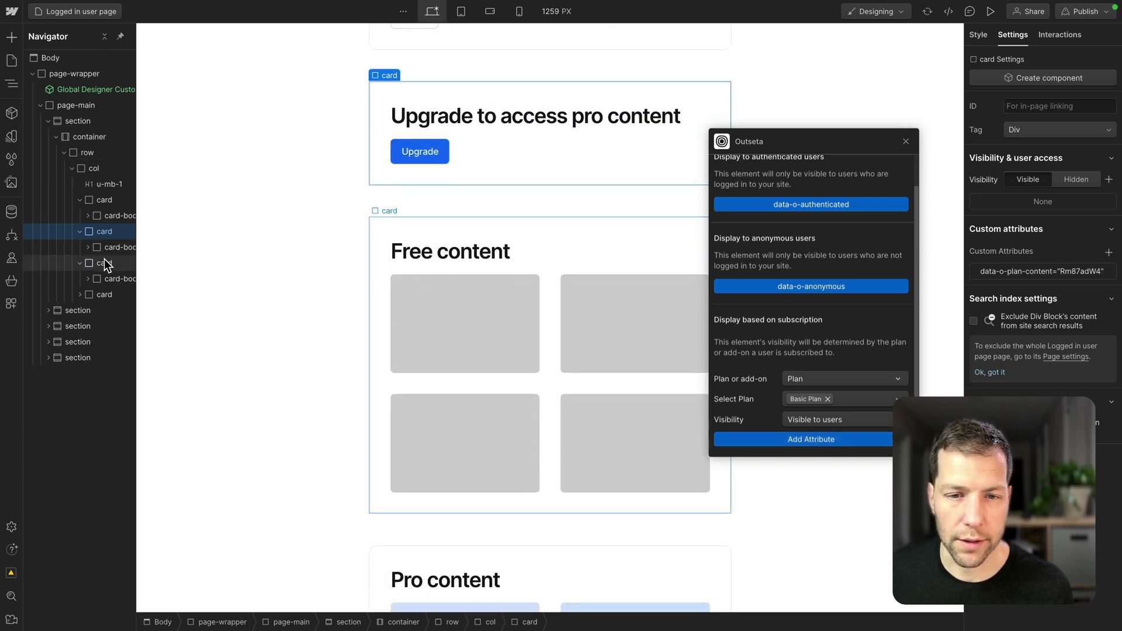
Add a data-o-plan-content attribute for Basic Plan and Pro Plan to the Free content card.
left_click(105, 260)
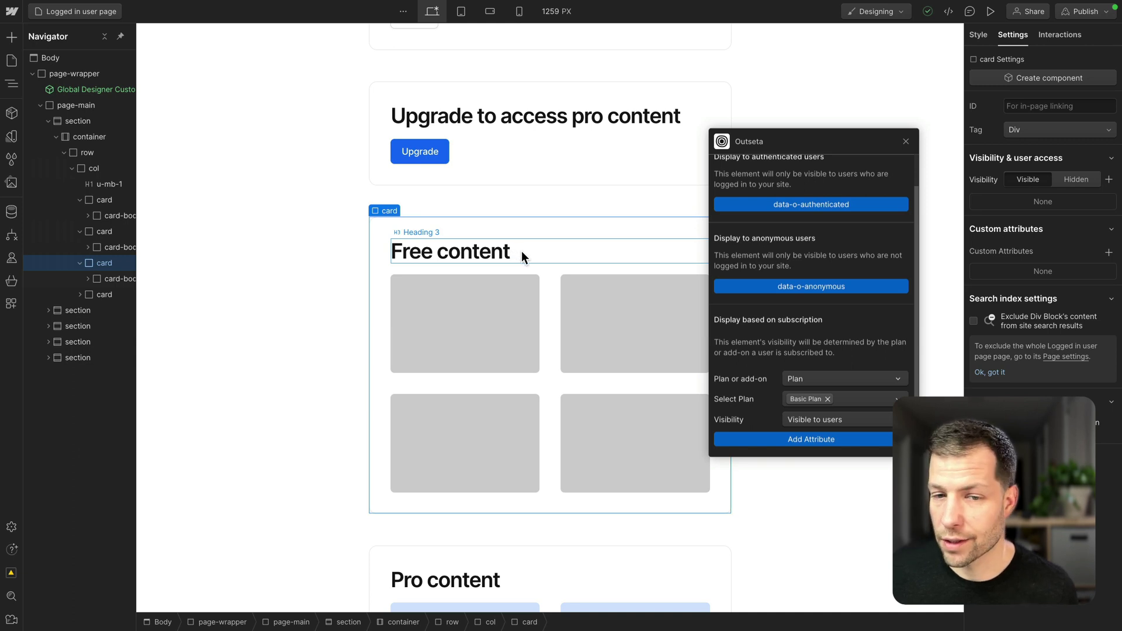
scroll(521, 251, "down", 1)
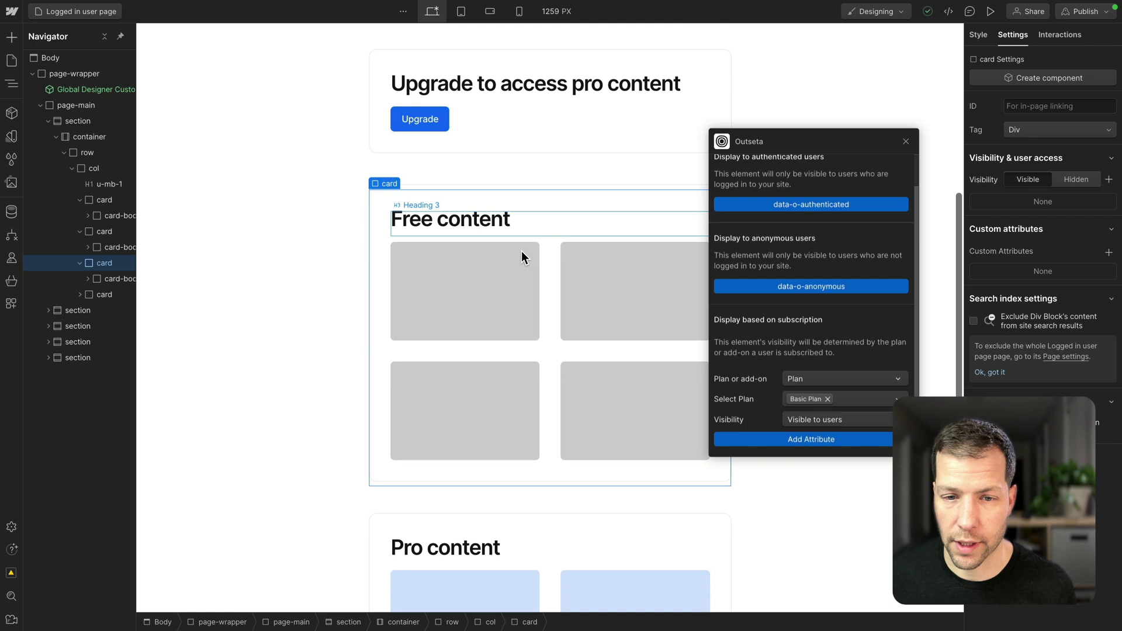
scroll(521, 251, "down", 1)
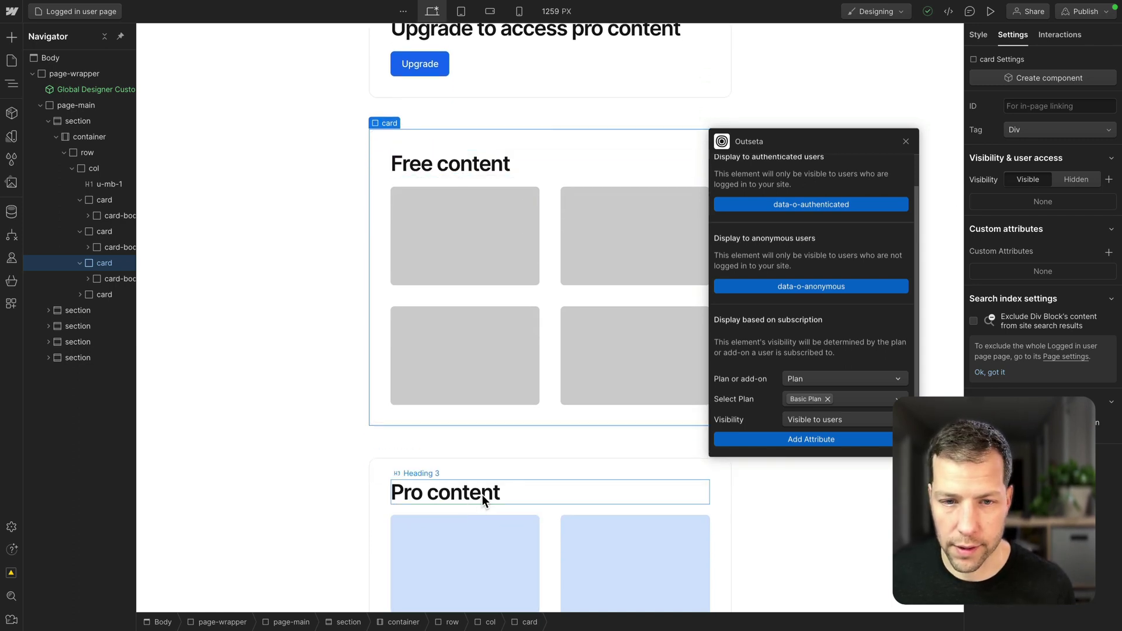
left_click(857, 398)
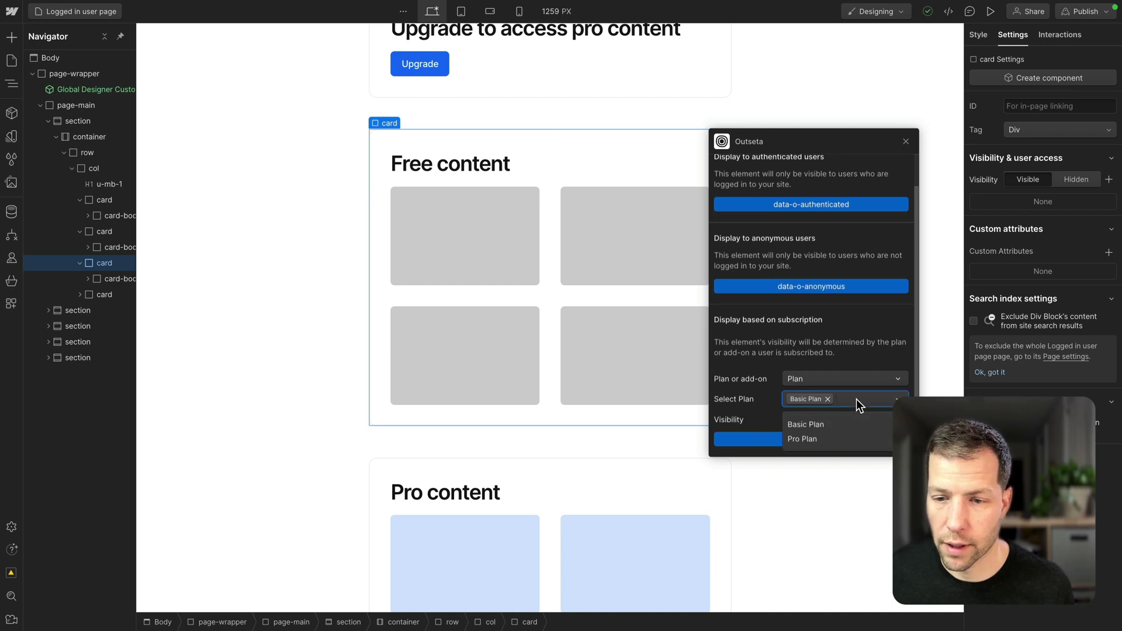
left_click(805, 438)
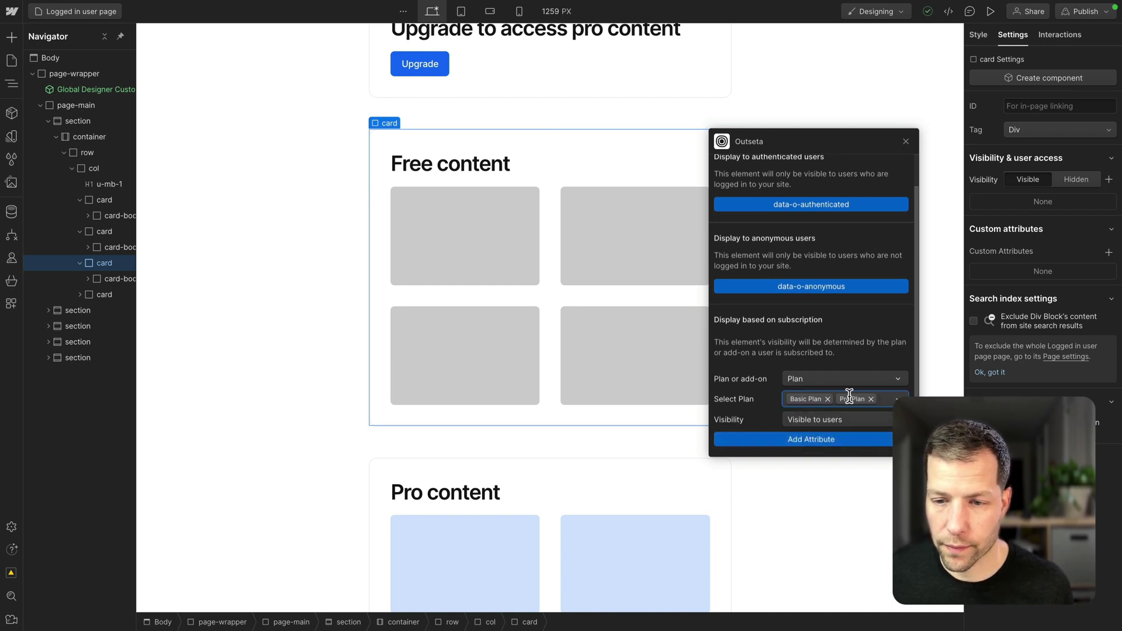
left_click(809, 440)
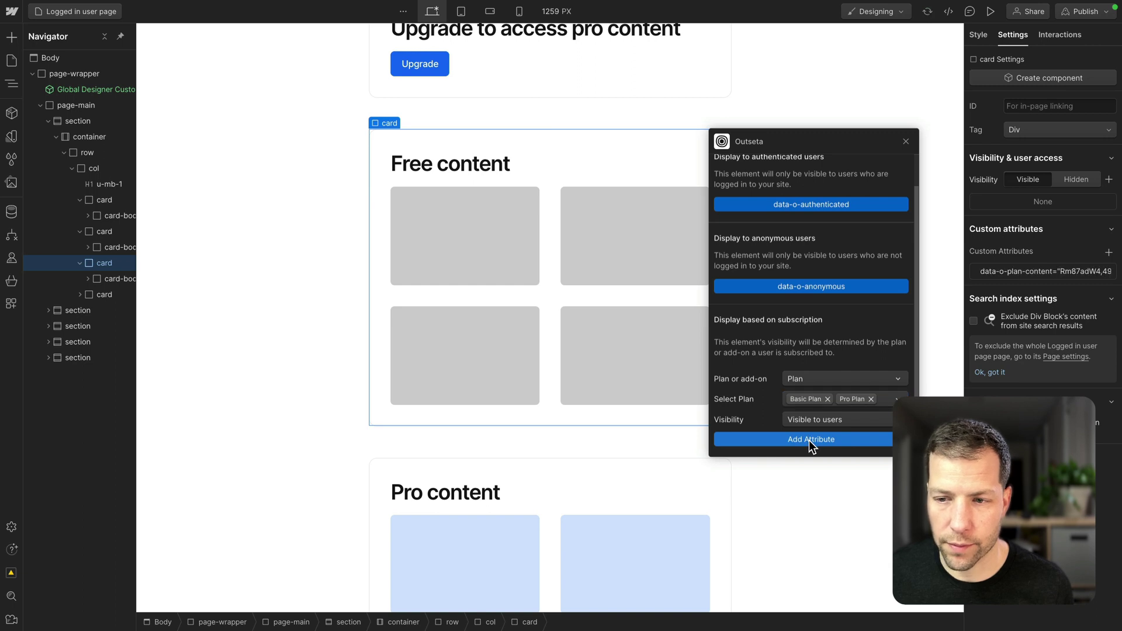
Give the Pro content card a data-o-plan-content attribute for Pro Plan only, dropping Basic Plan.
left_click(102, 295)
scroll(598, 283, "down", 4)
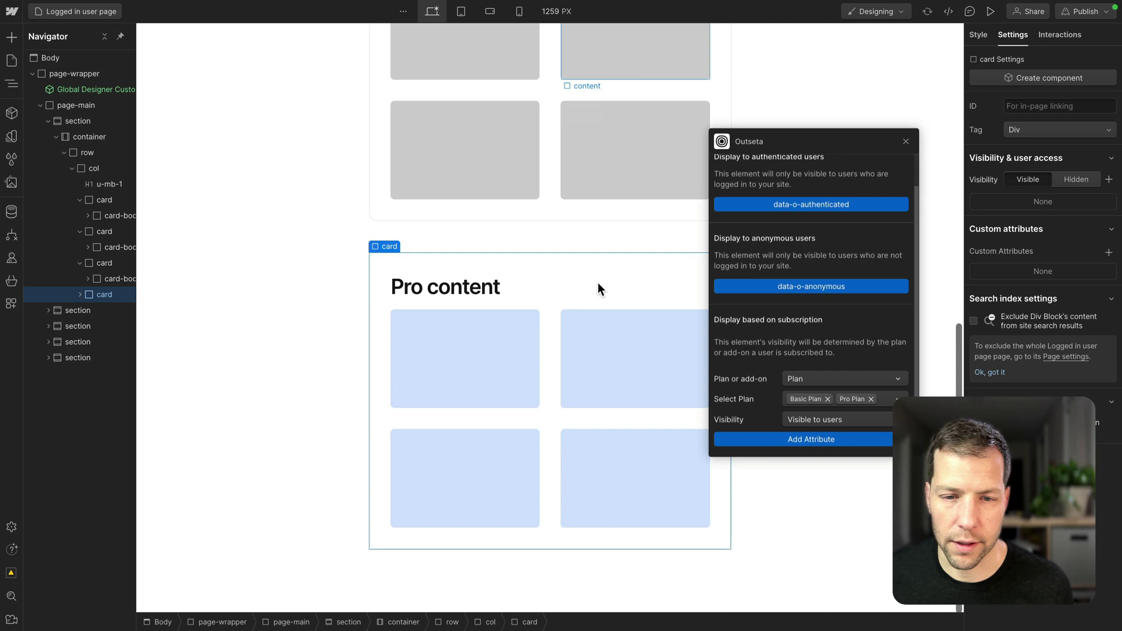
left_click(827, 399)
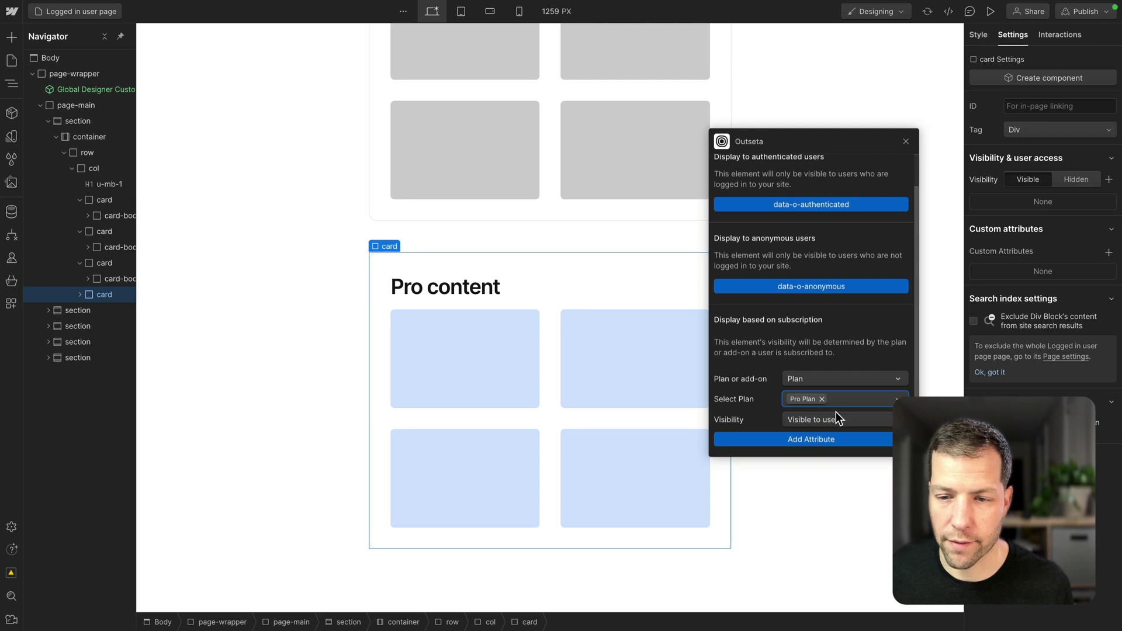
left_click(812, 439)
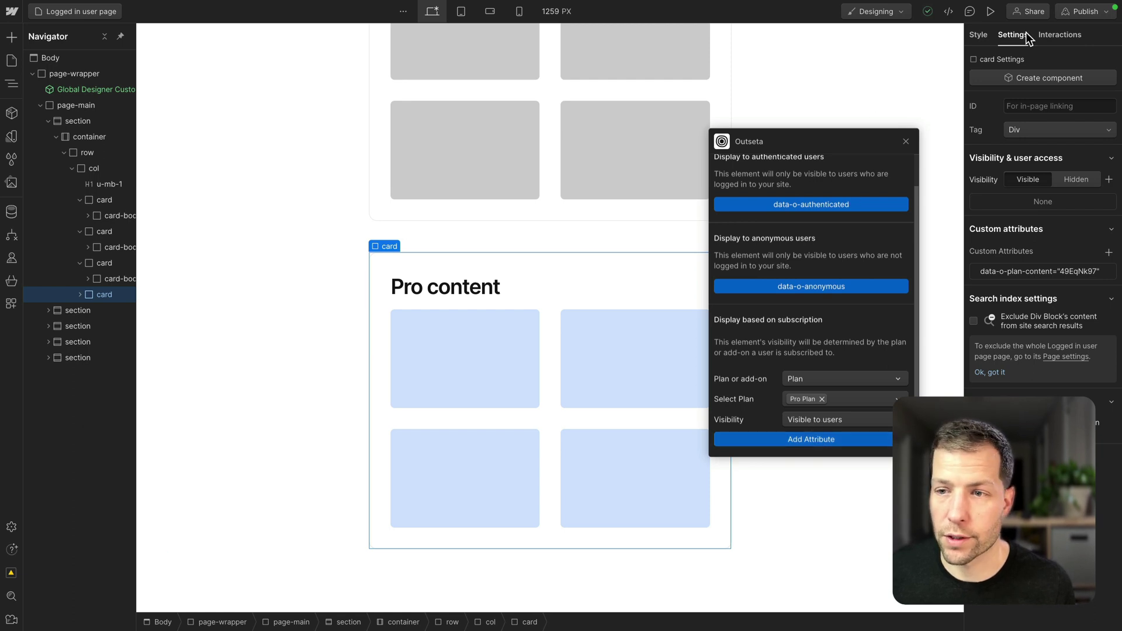
Publish the site to the staging domain.
left_click(1085, 12)
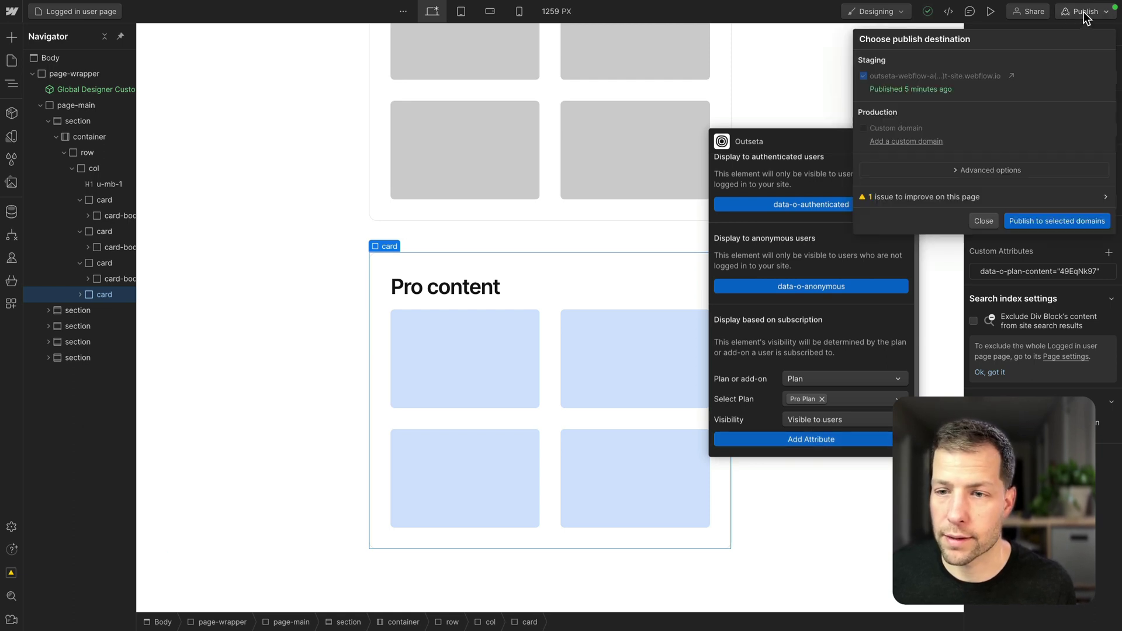
left_click(1040, 223)
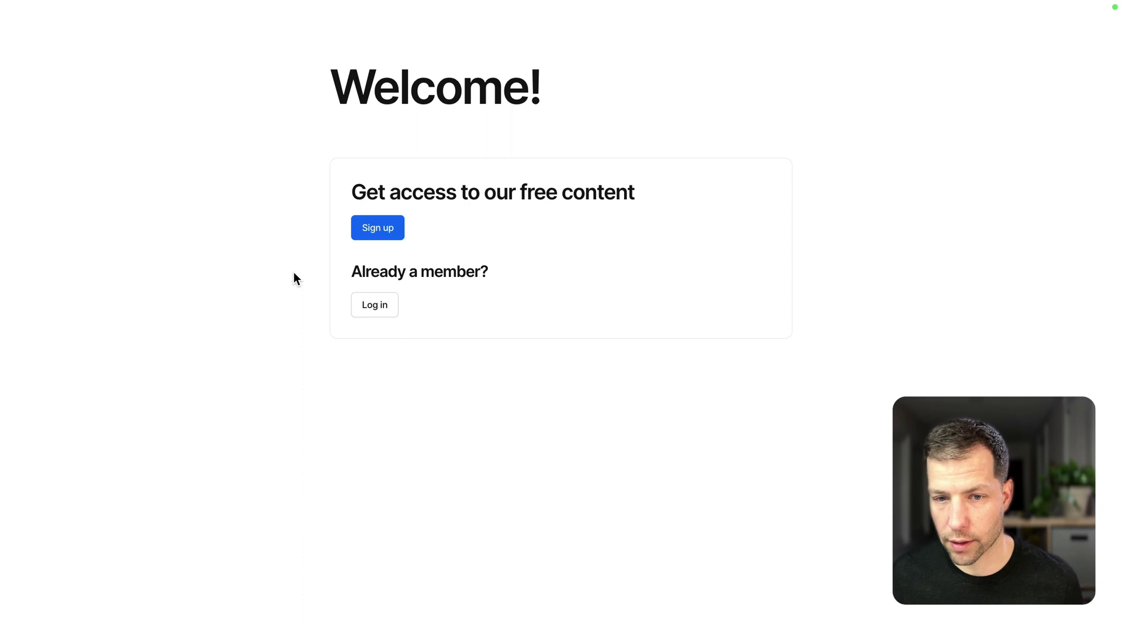
Open the login form and enter the basic member's e-mail and password, then submit.
left_click(373, 308)
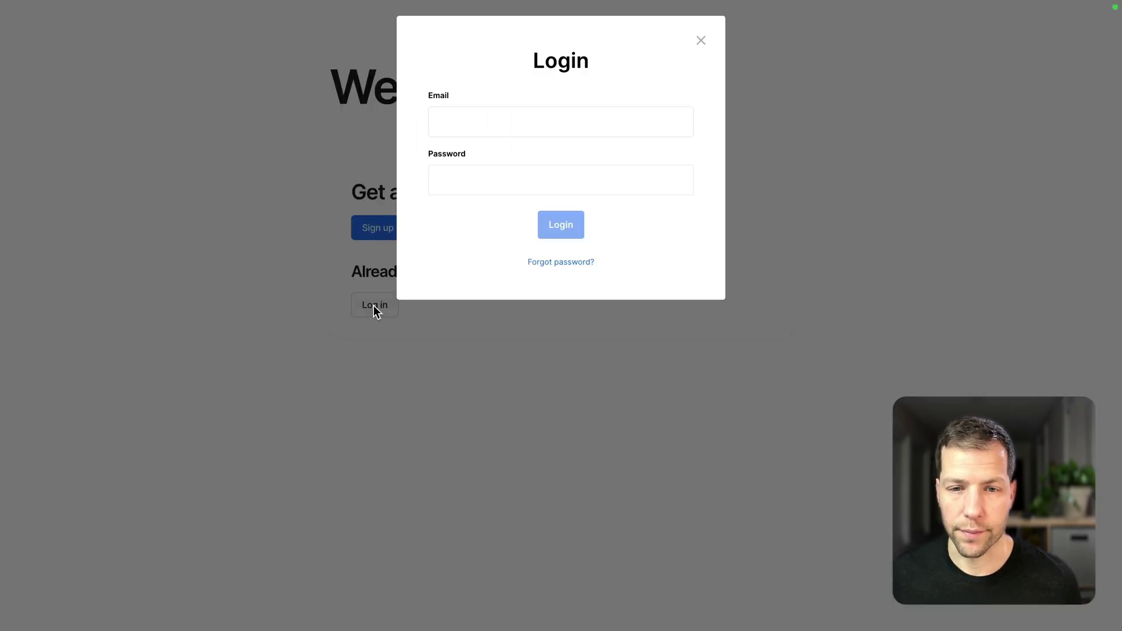
left_click(498, 125)
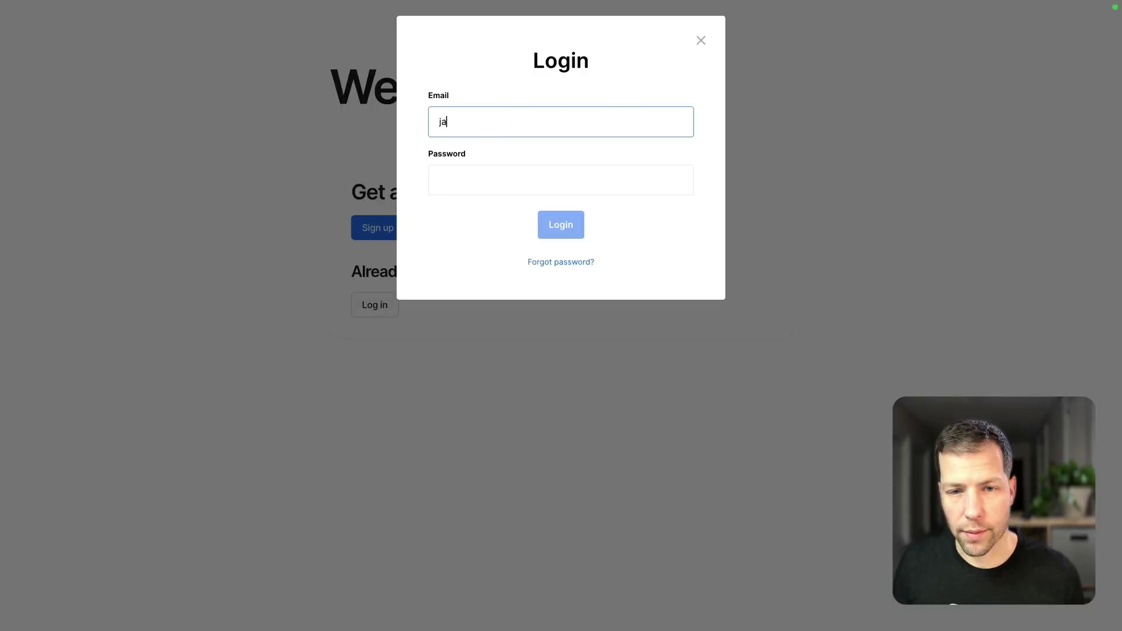
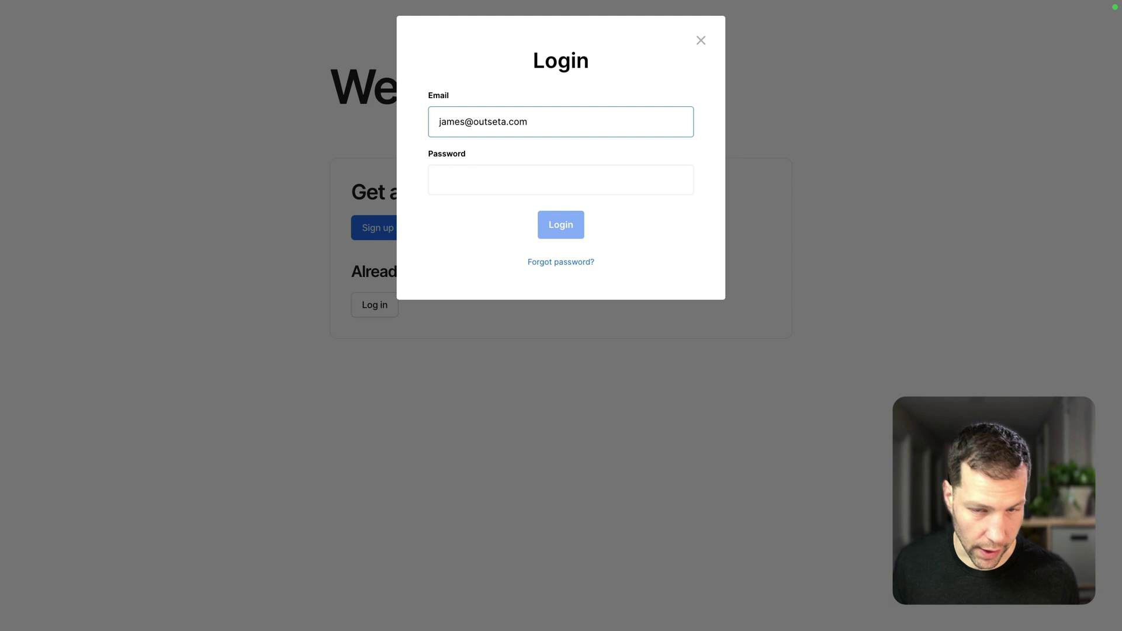
key("Tab")
type("••")
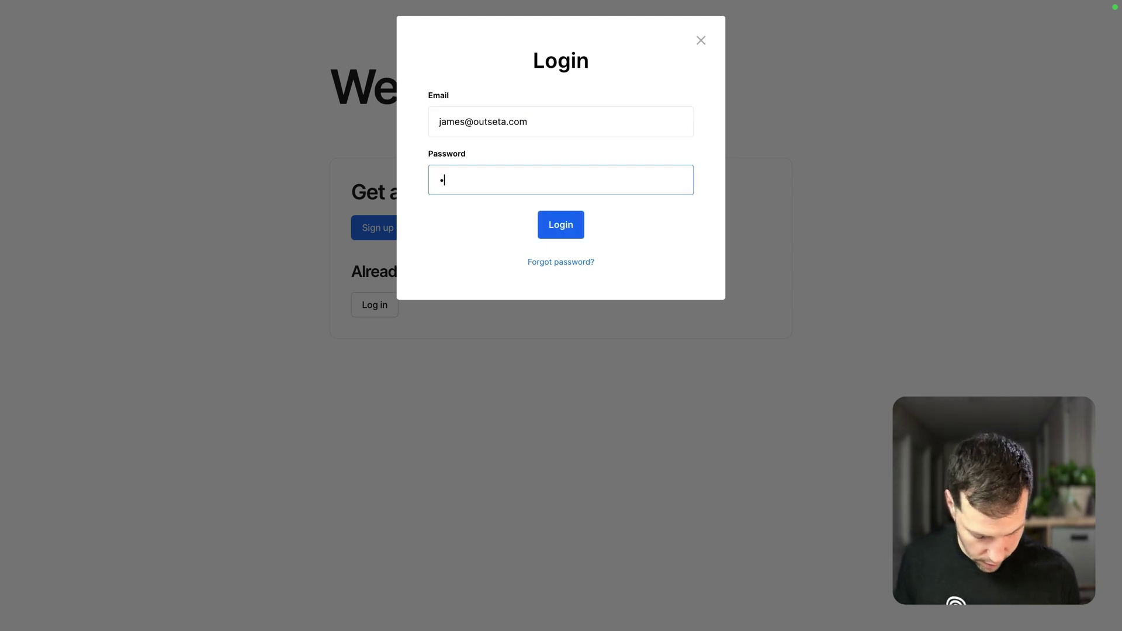
type("••••••")
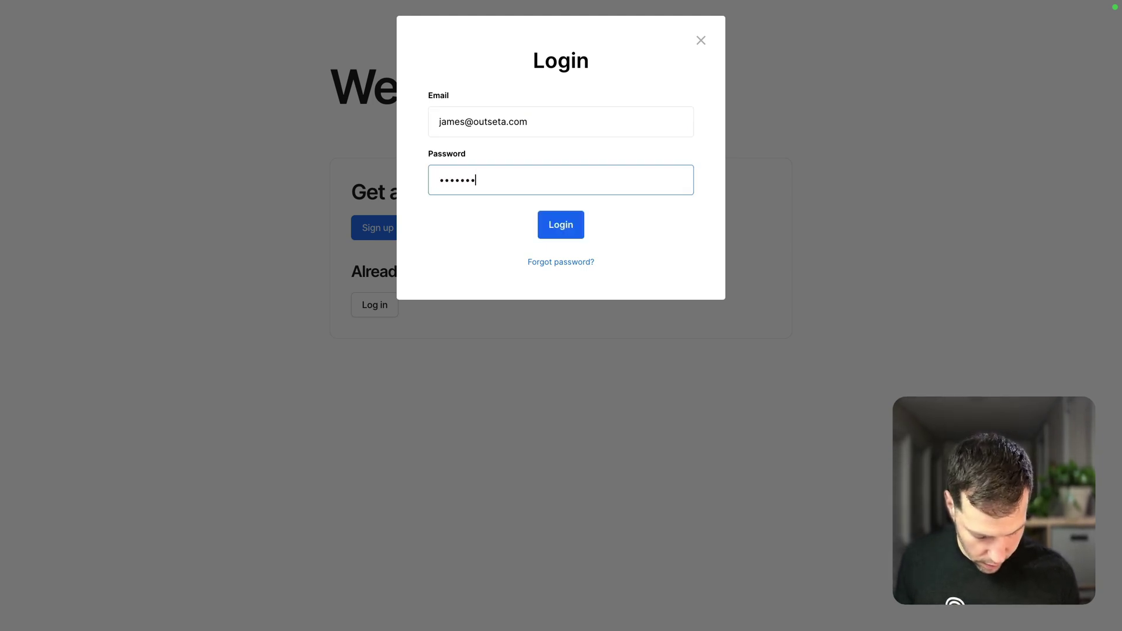
type("•")
key("Return")
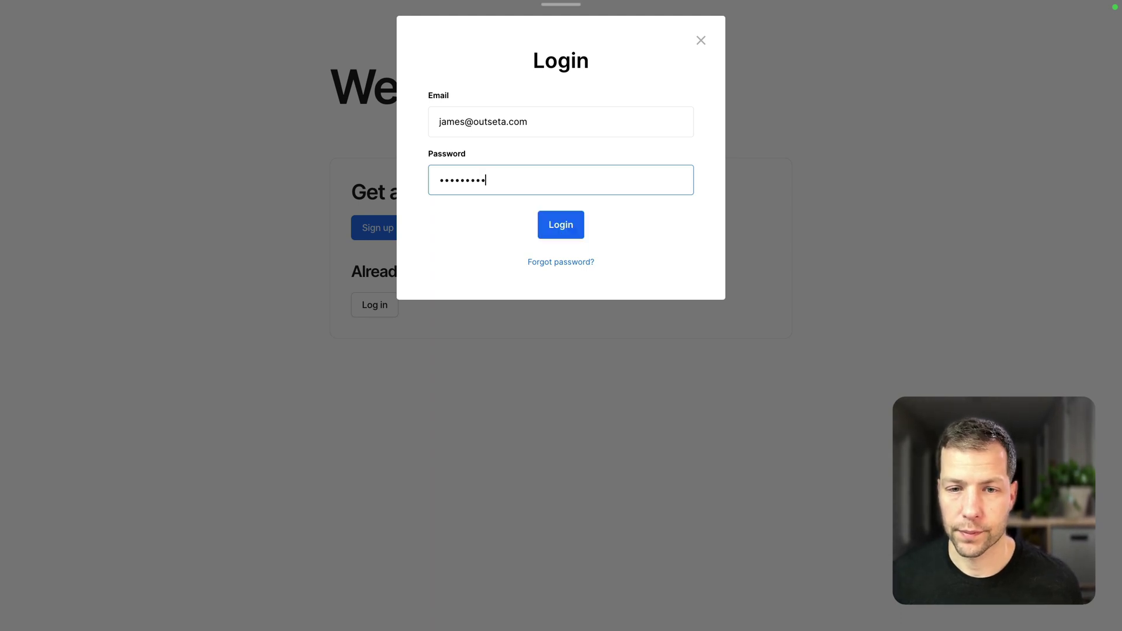
Sign in as the basic member, review the Free content cards and upgrade prompt, then log out.
key("Return")
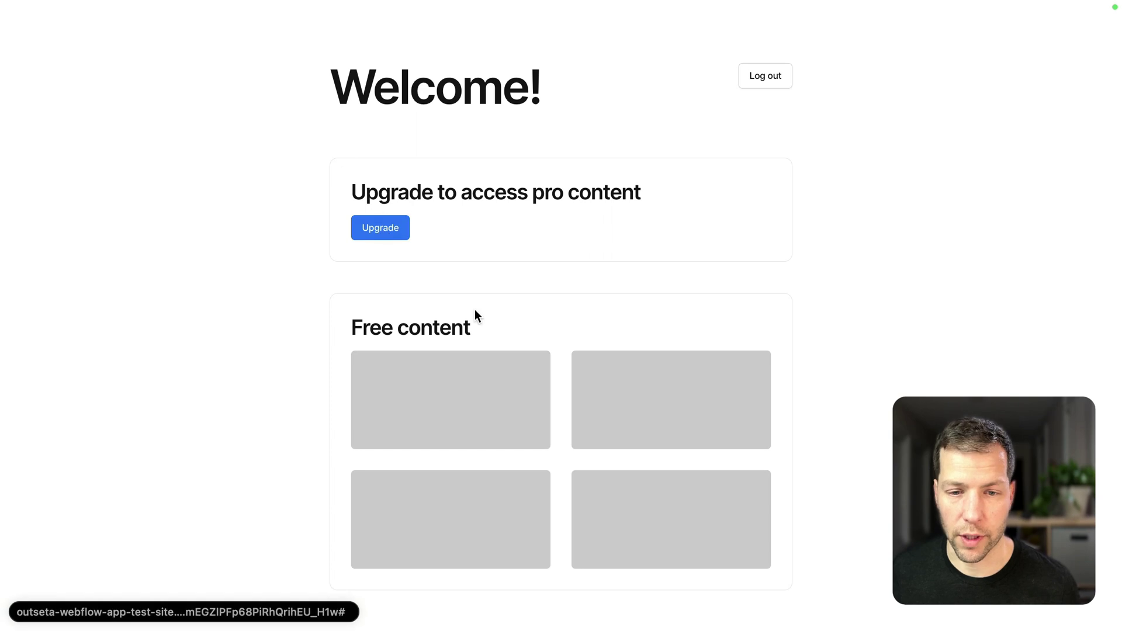
scroll(608, 346, "down", 1)
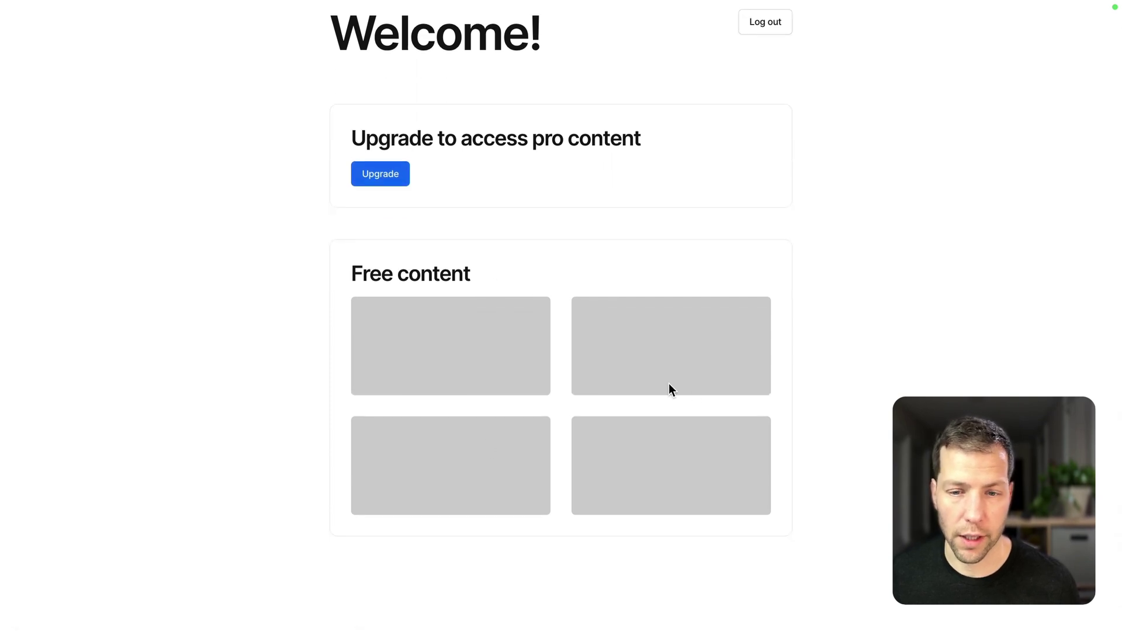
scroll(668, 388, "up", 1)
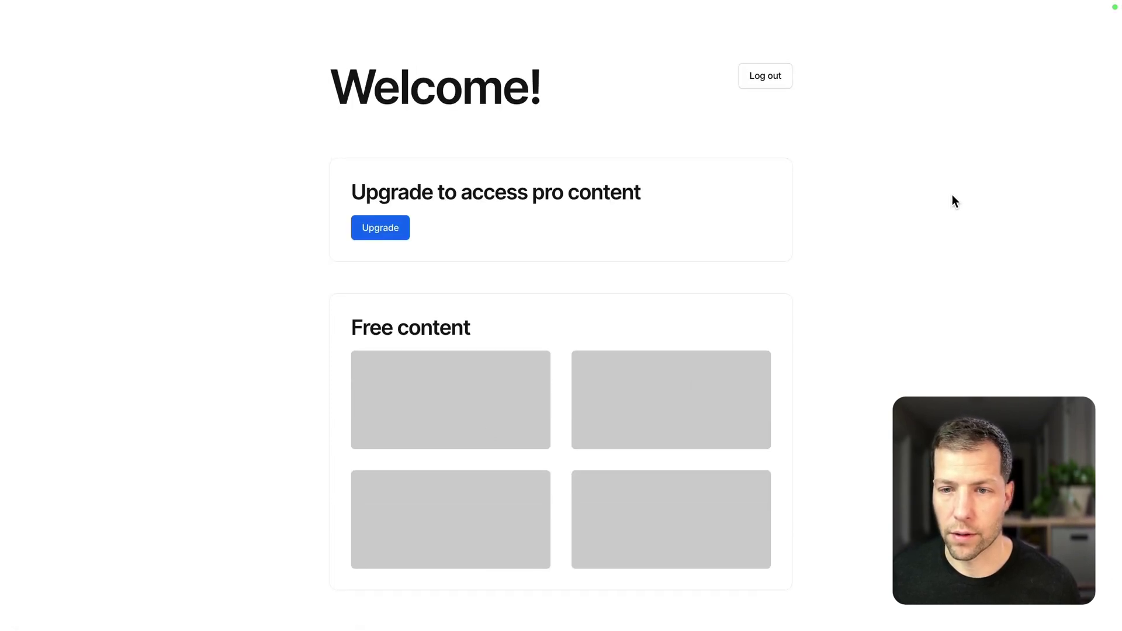
left_click(758, 81)
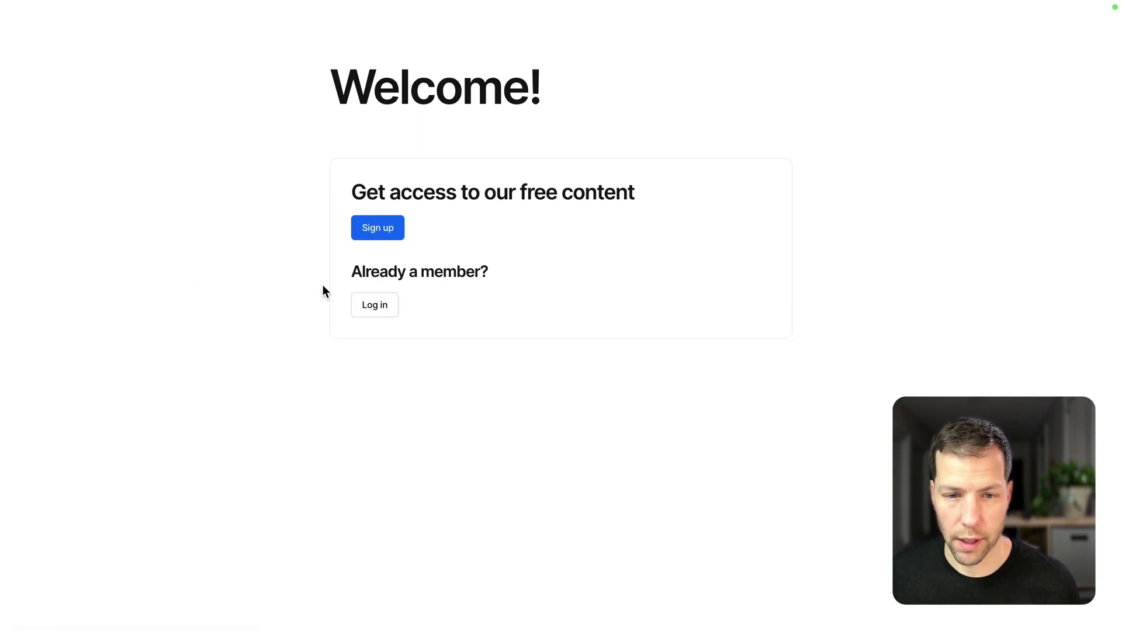
Open the login form and enter the pro member's e-mail and password.
left_click(380, 303)
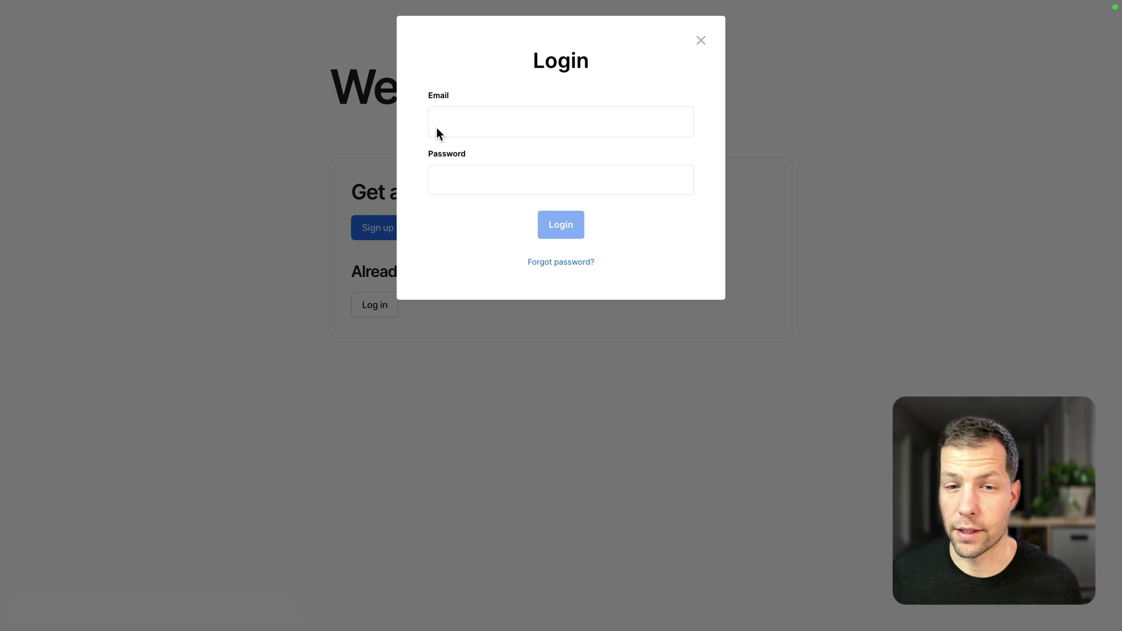
left_click(453, 121)
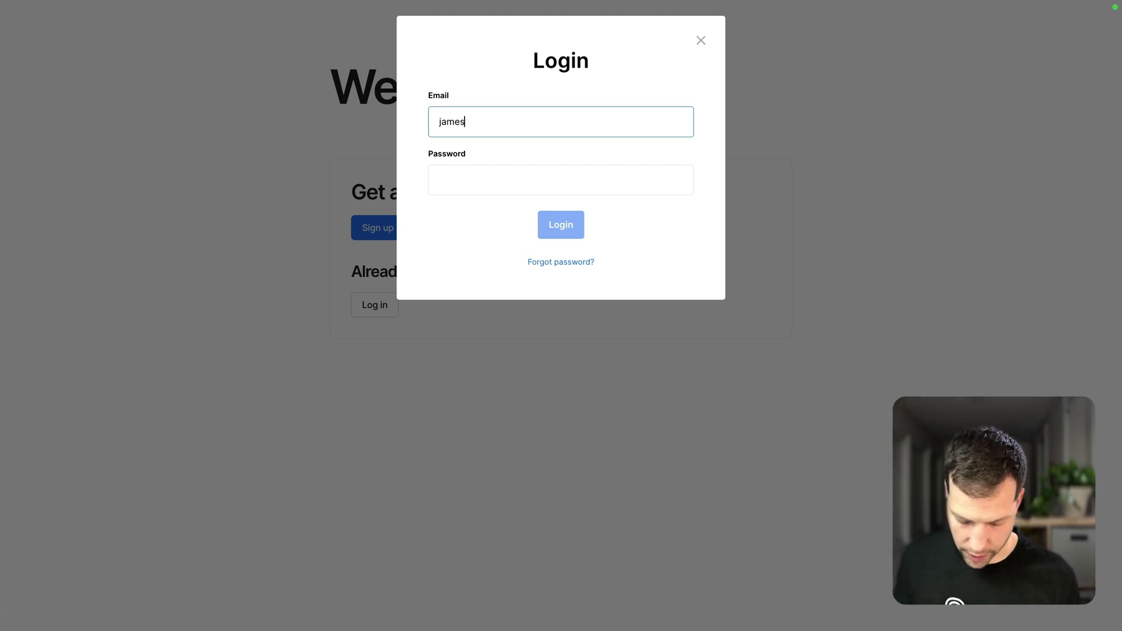
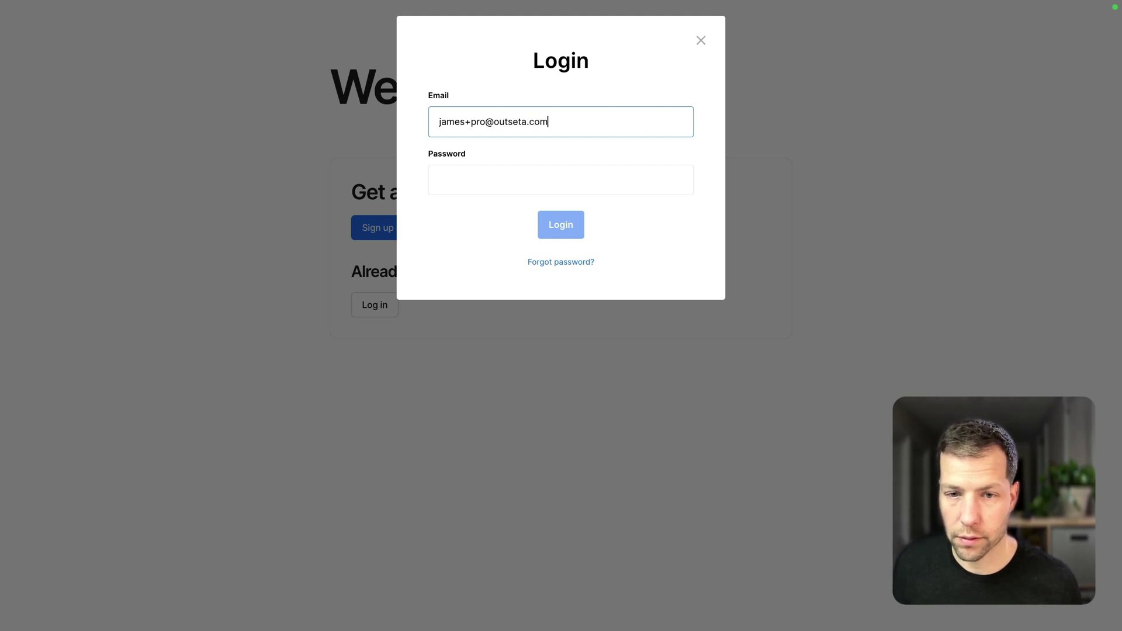
key("Tab")
type("•")
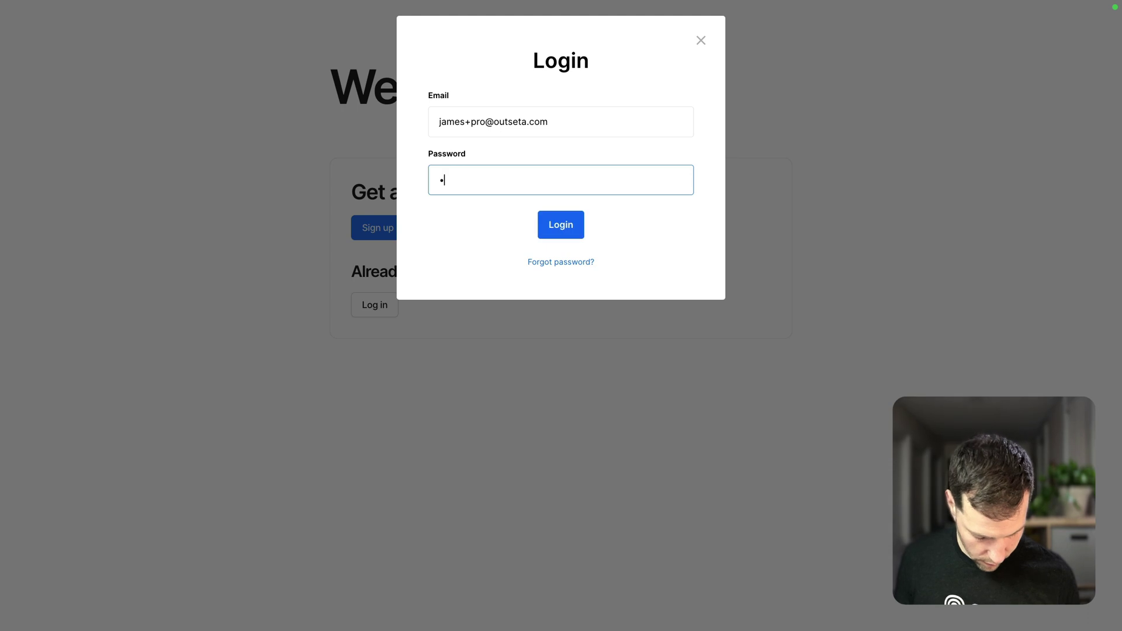
type("••••••")
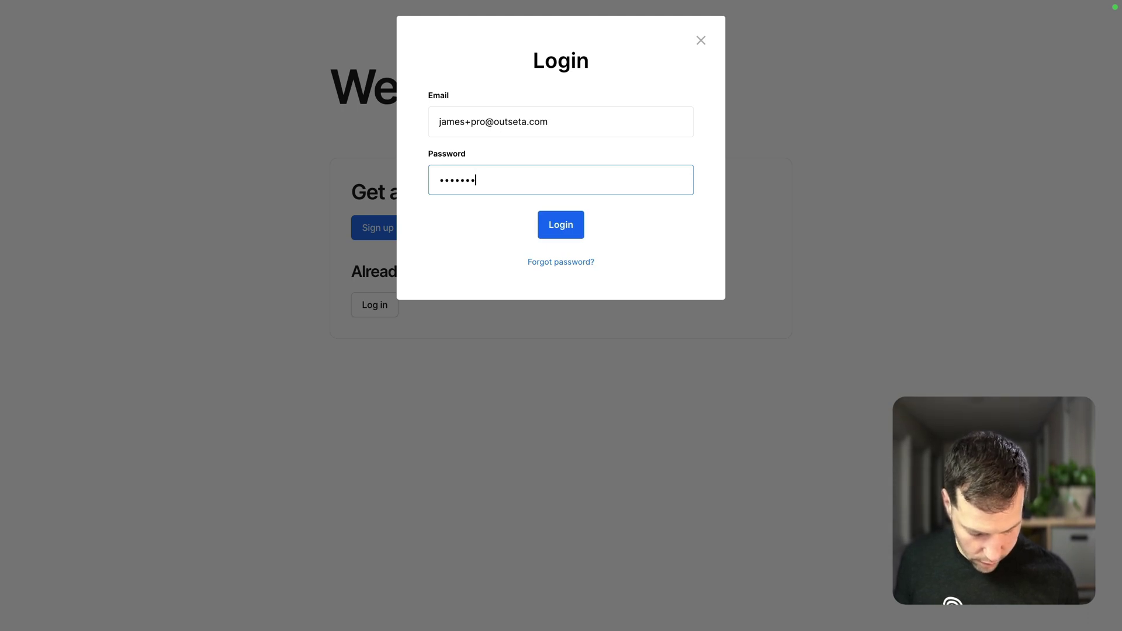
type("•")
Submit the pro login and scroll through the Free content and Pro content sections.
key("Return")
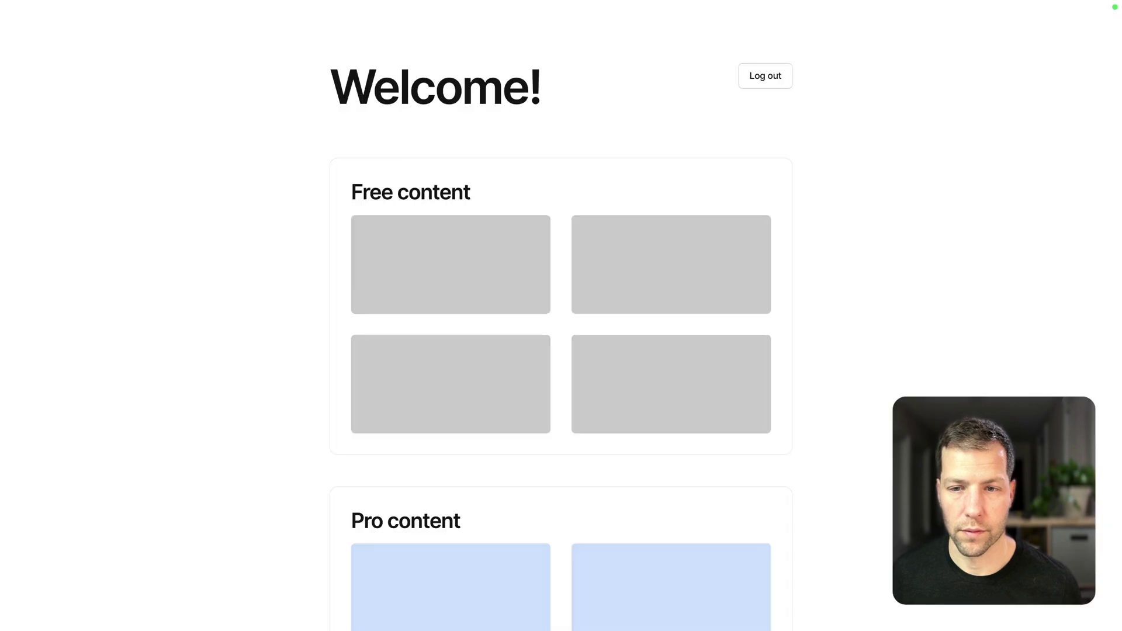
scroll(263, 181, "down", 3)
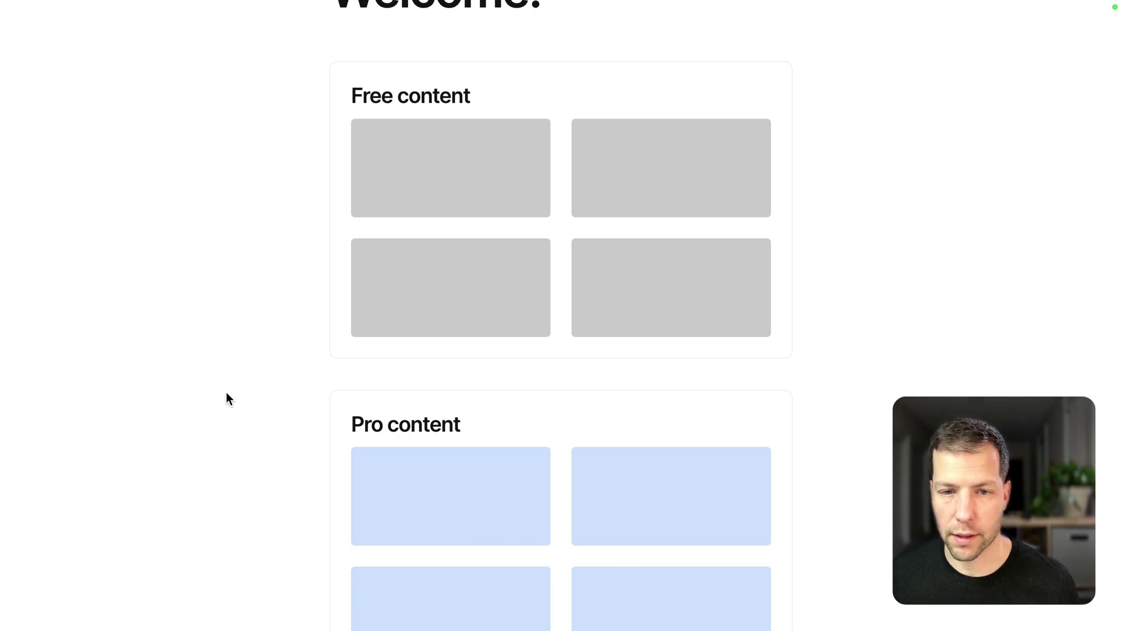
scroll(227, 393, "up", 3)
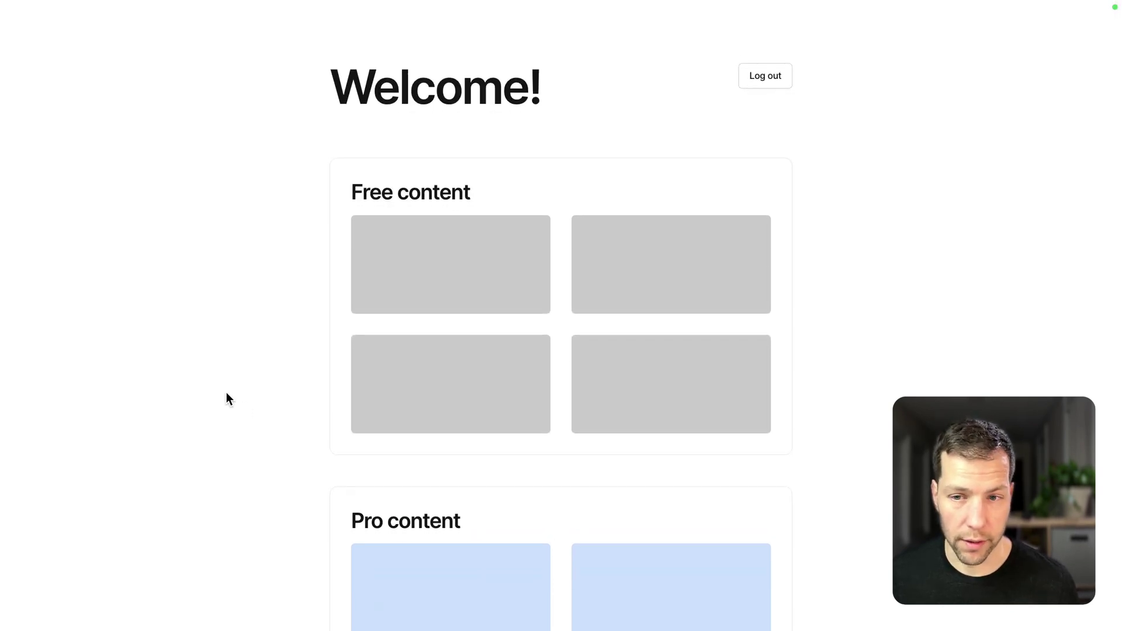